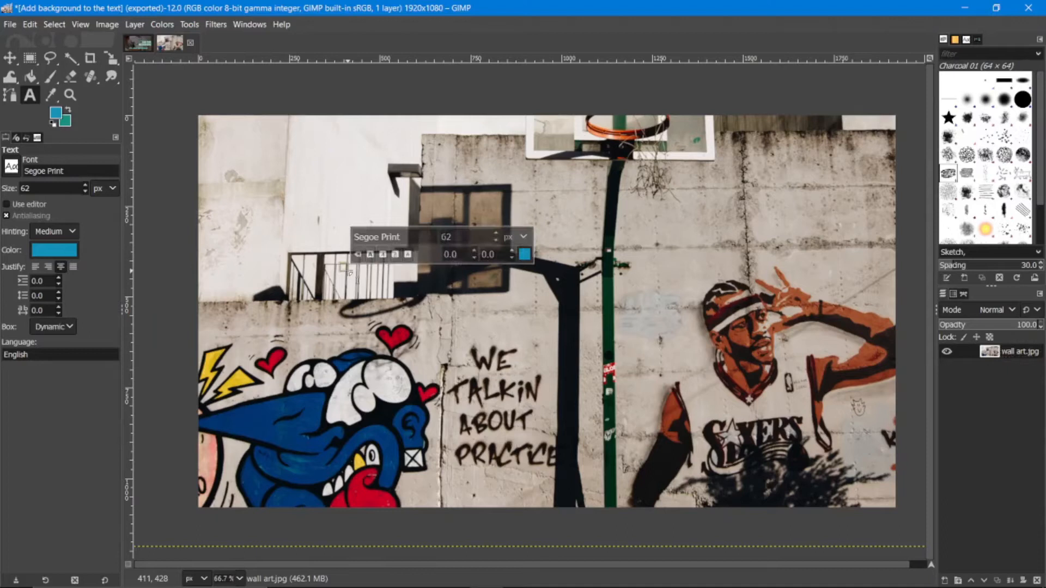
# Step: Add the text "Background" over the wall photo and set its size to 200 px
pyautogui.write('ound')
pyautogui.press('Return')
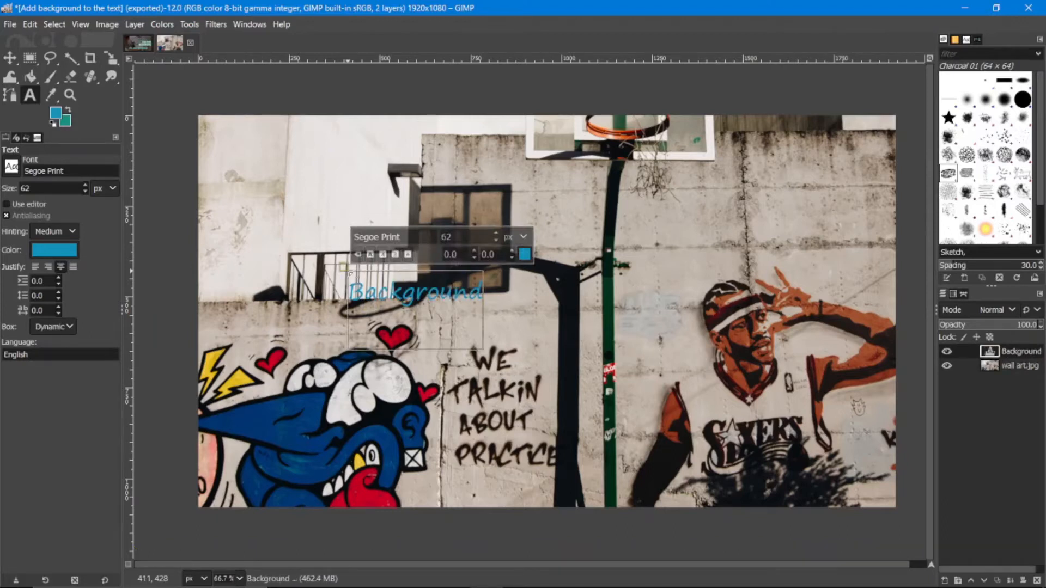
pyautogui.doubleClick(396, 284)
pyautogui.click(467, 236)
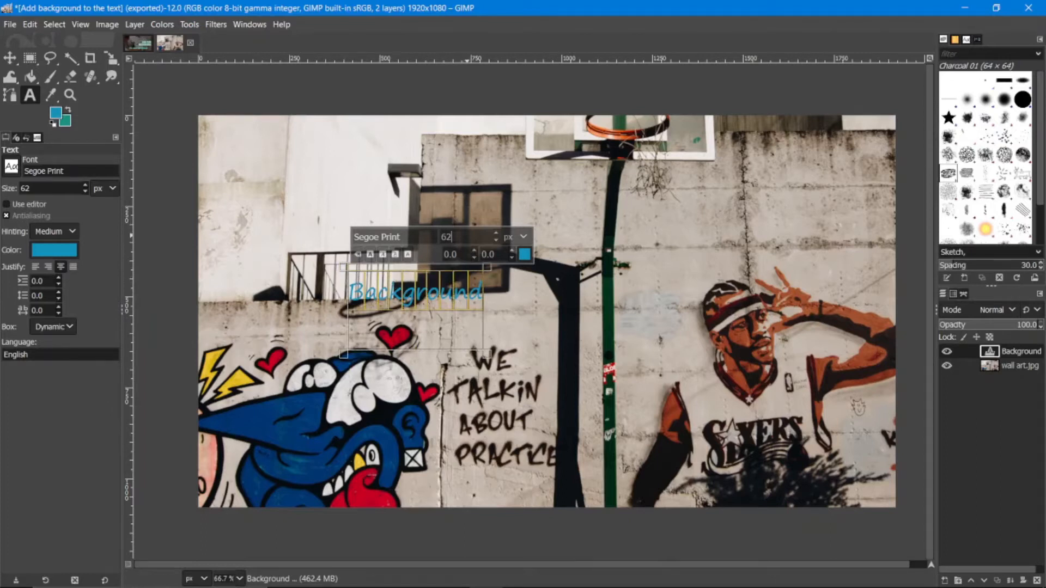
pyautogui.press('BackSpace')
pyautogui.press('BackSpace')
pyautogui.write('200')
# Step: Recolor the "Background" text to white (ffffff)
pyautogui.click(523, 255)
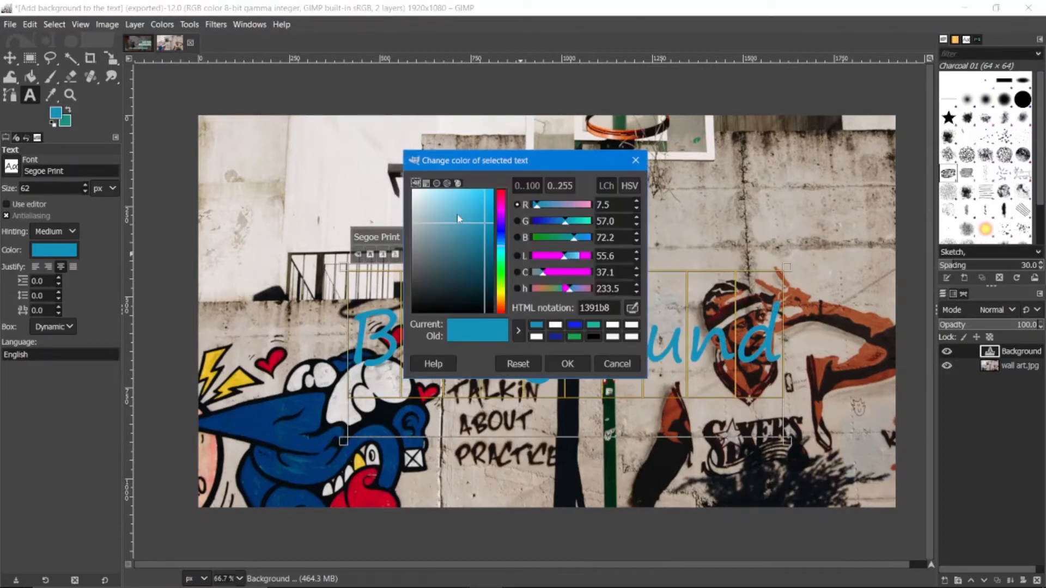
pyautogui.moveTo(460, 217); pyautogui.dragTo(408, 187)
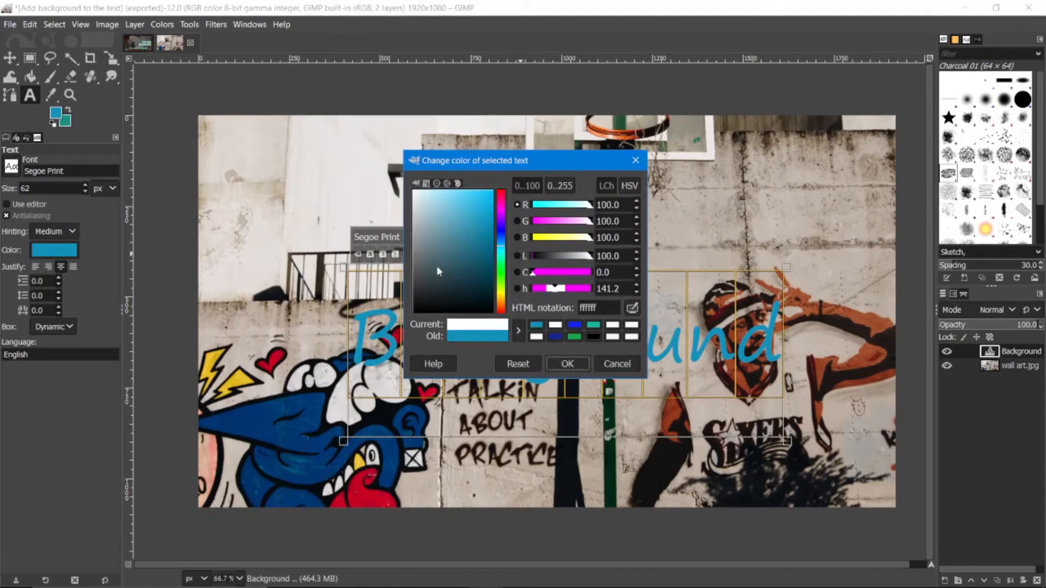
pyautogui.click(565, 362)
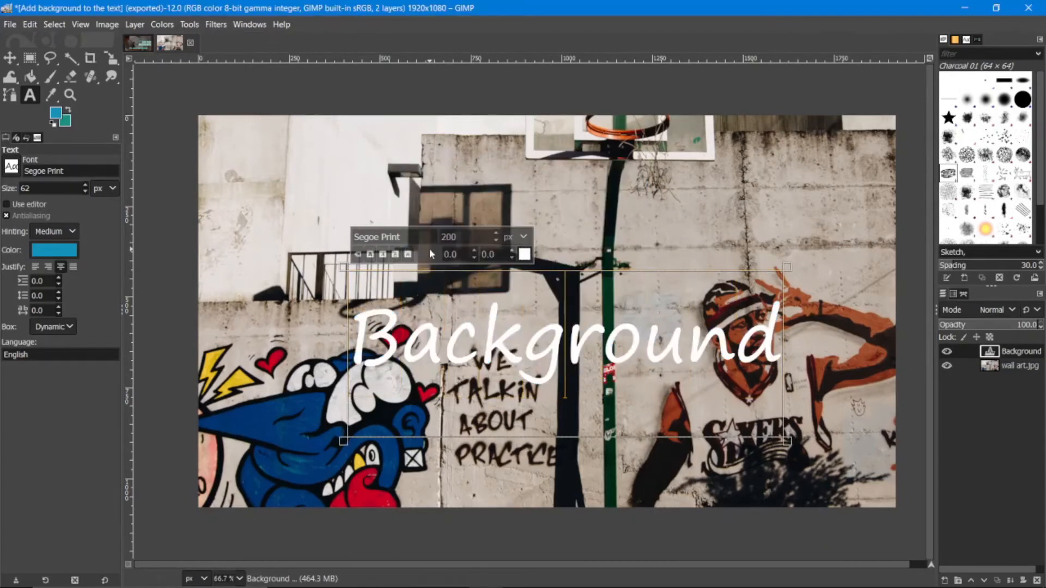
# Step: Set the text's font to Segoe Print Bold and move the text up toward the centre of the photo
pyautogui.hotkey('ctrl', 'a')
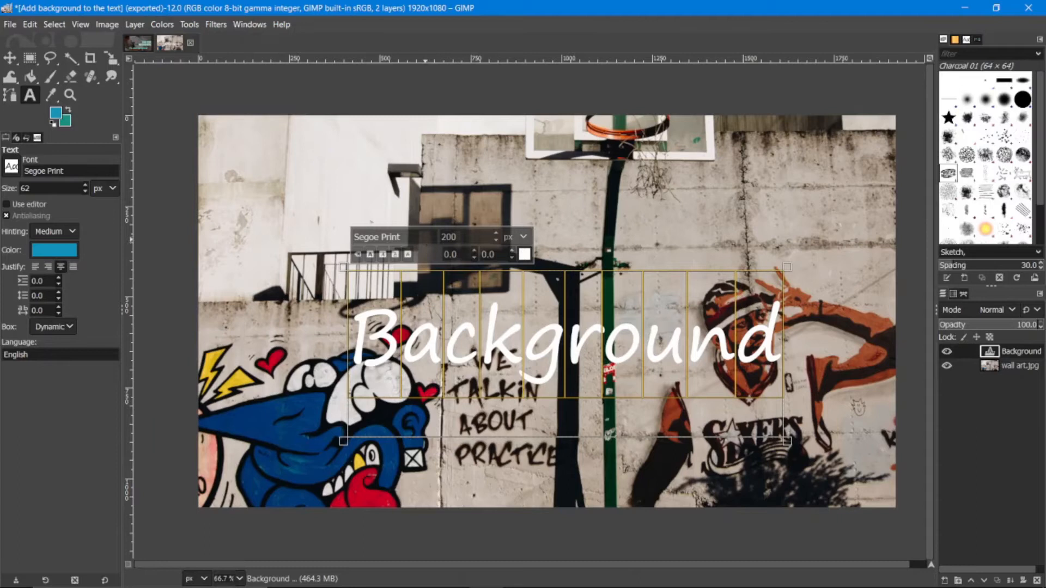
pyautogui.write('Bold')
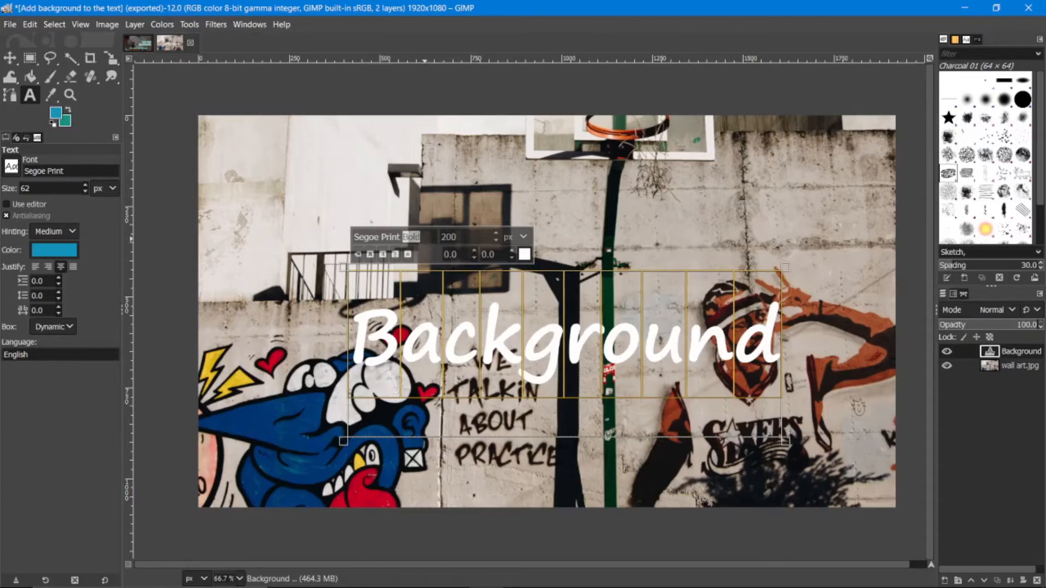
pyautogui.moveTo(612, 344); pyautogui.dragTo(592, 292)
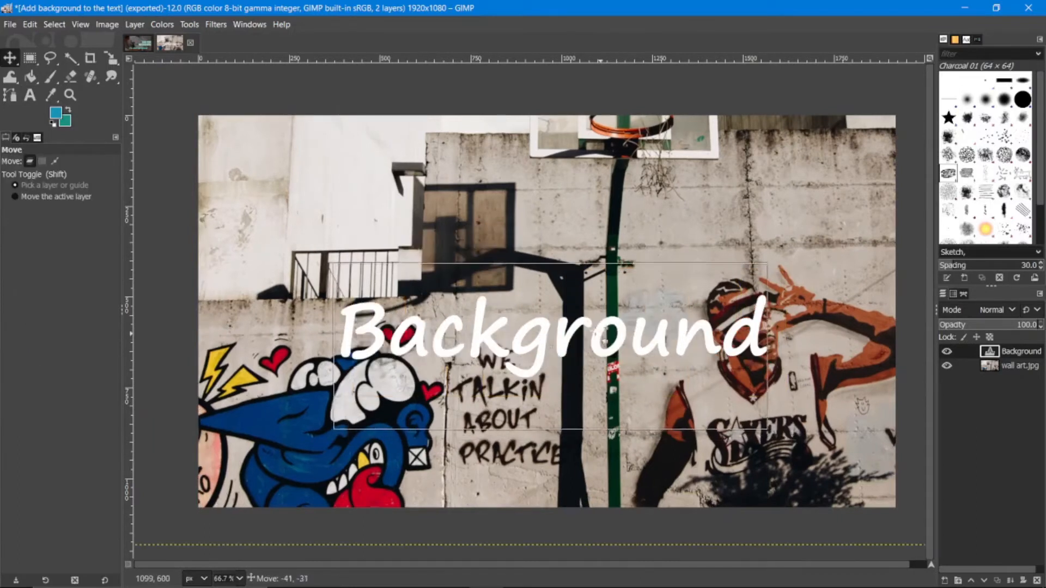
pyautogui.click(592, 292)
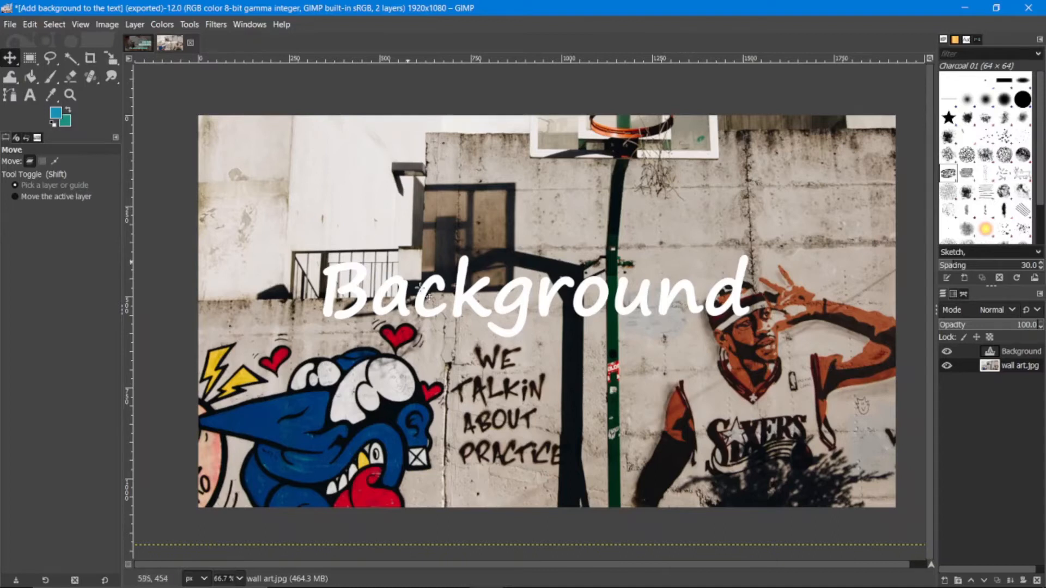
# Step: Bucket-fill the empty area around the letters on the Background text layer with blue 1391b8
pyautogui.click(1002, 352)
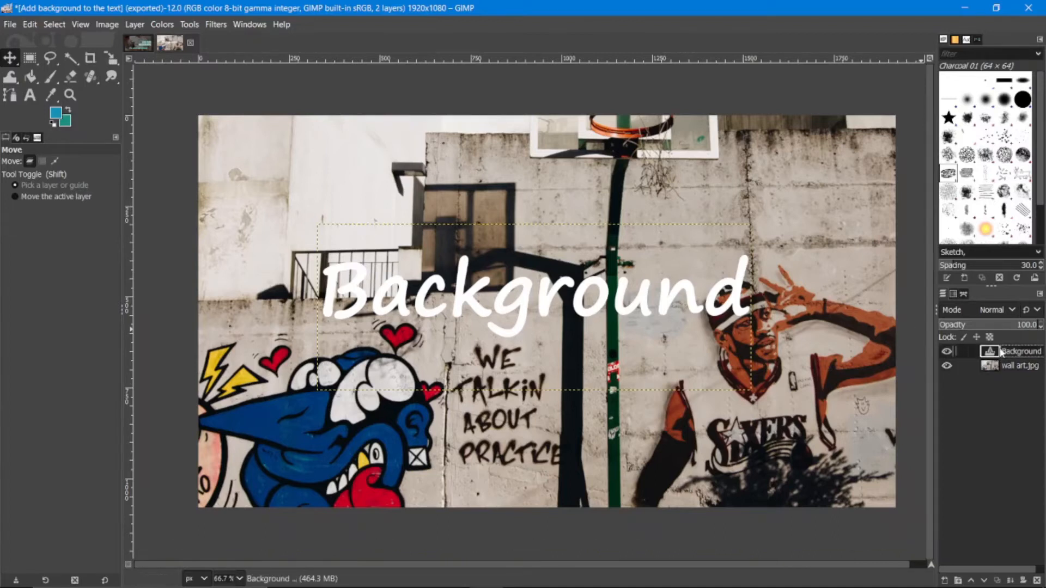
pyautogui.click(31, 77)
pyautogui.click(55, 113)
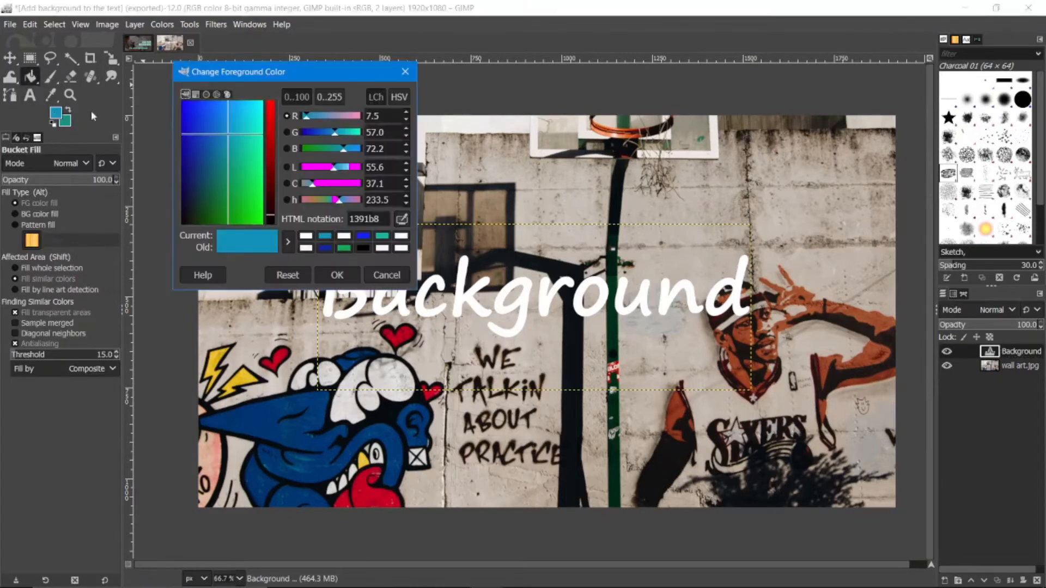
pyautogui.click(337, 275)
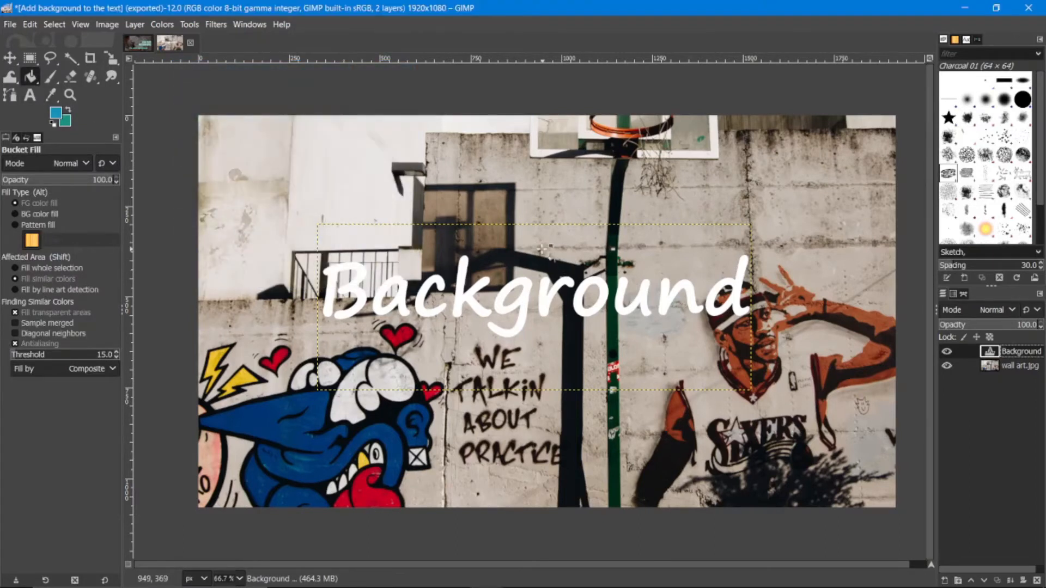
pyautogui.click(542, 249)
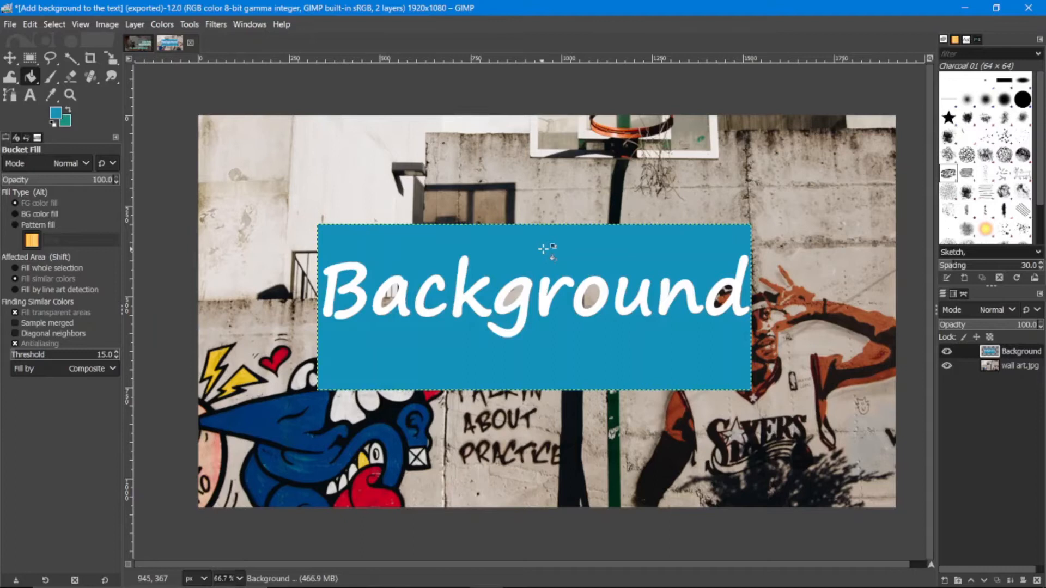
# Step: Fill enclosed letter gaps such as the "o" with the same blue and undo all the fills on the text layer
pyautogui.scroll(2, 596, 294)
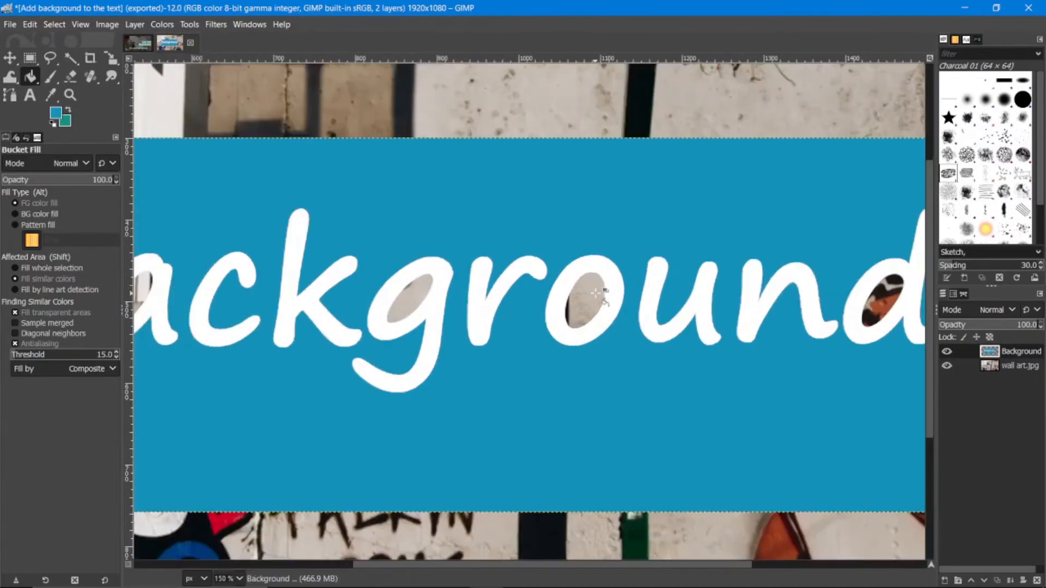
pyautogui.scroll(1, 597, 294)
pyautogui.scroll(-1, 596, 293)
pyautogui.click(585, 294)
pyautogui.scroll(-1, 586, 294)
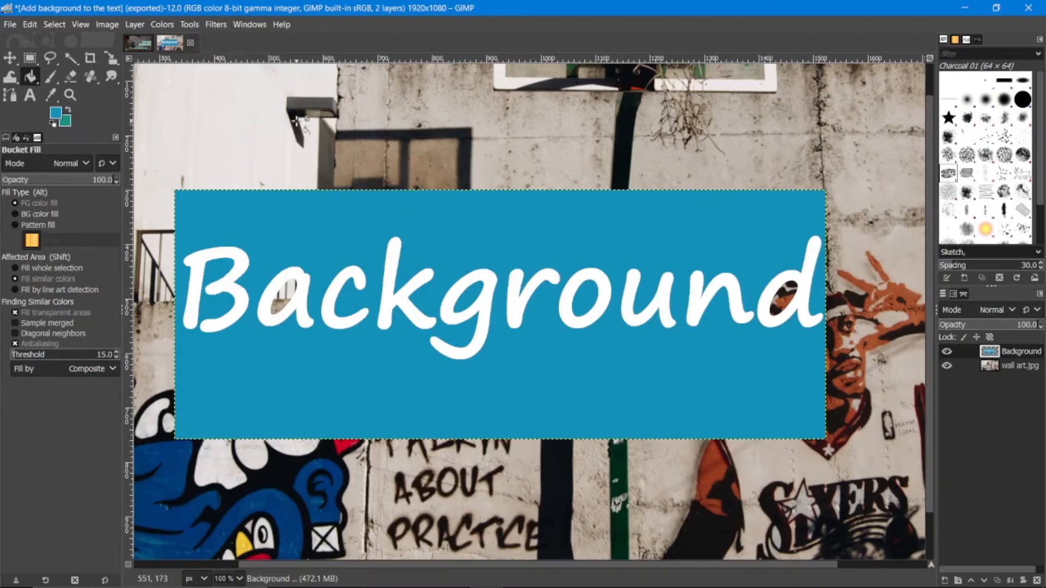
pyautogui.hotkey('ctrl', 'z')
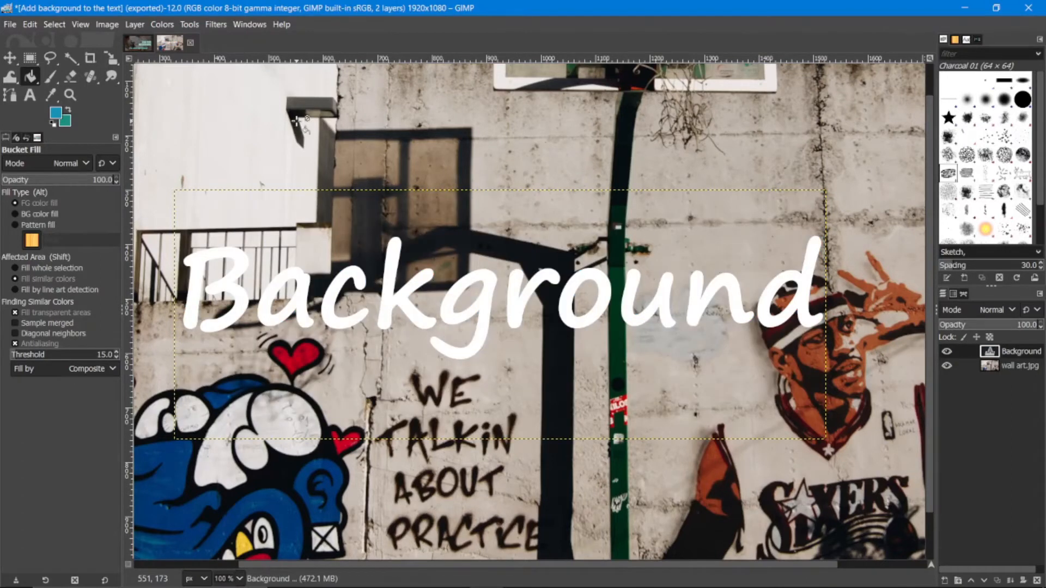
# Step: Create a transparent 1920 × 1080 px layer named Black overlay
pyautogui.scroll(-2, 669, 290)
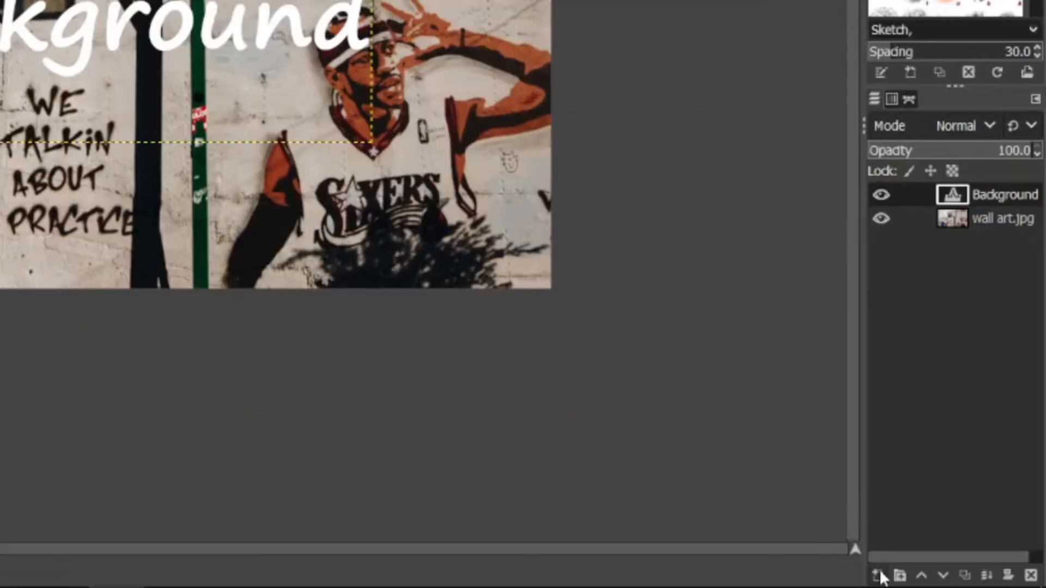
pyautogui.click(879, 576)
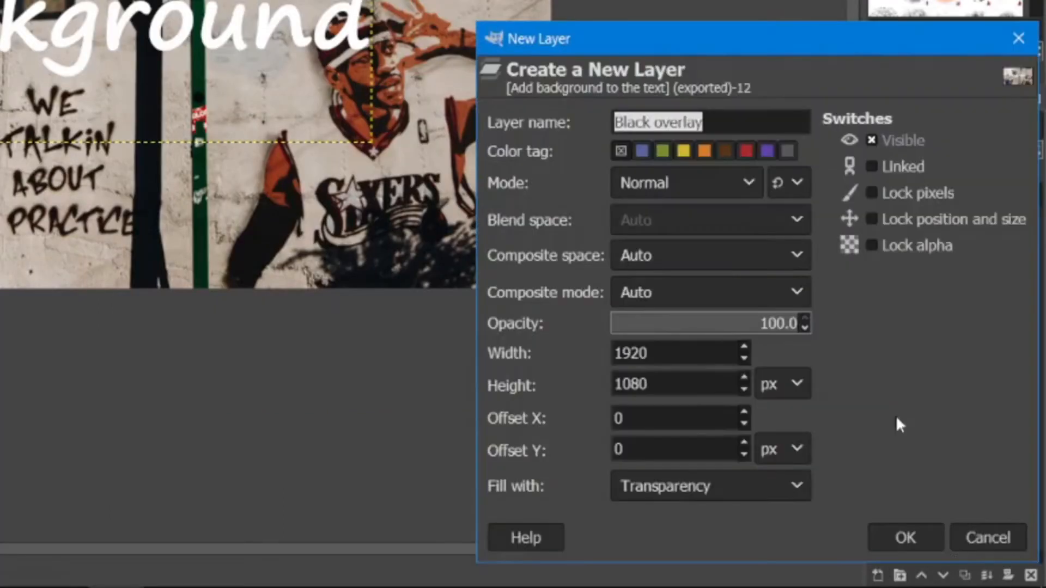
pyautogui.click(917, 536)
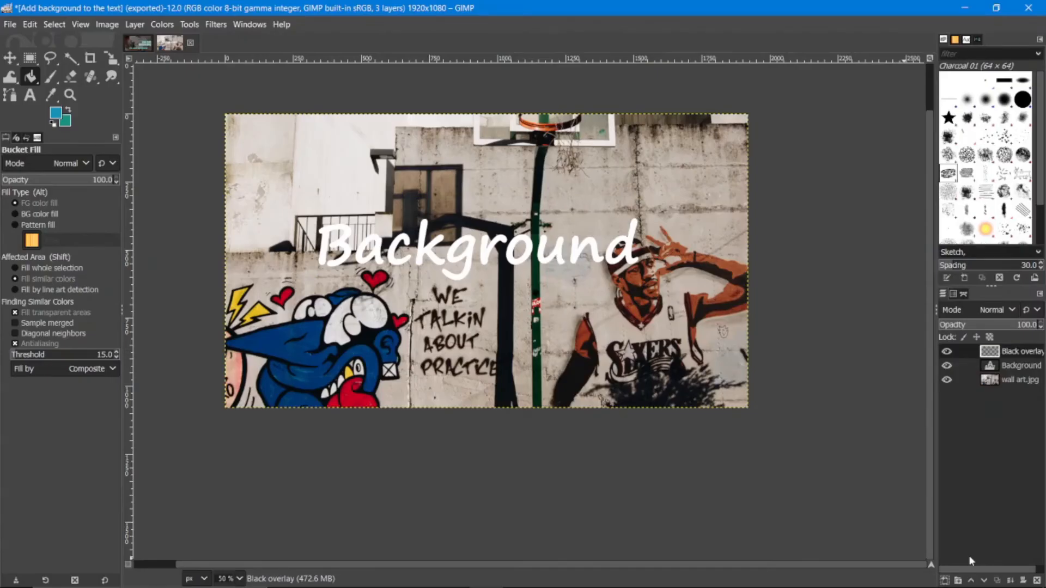
# Step: Bucket-fill the Black overlay layer with turquoise 13b9ae and place the Background text layer above it
pyautogui.click(1013, 354)
pyautogui.click(56, 113)
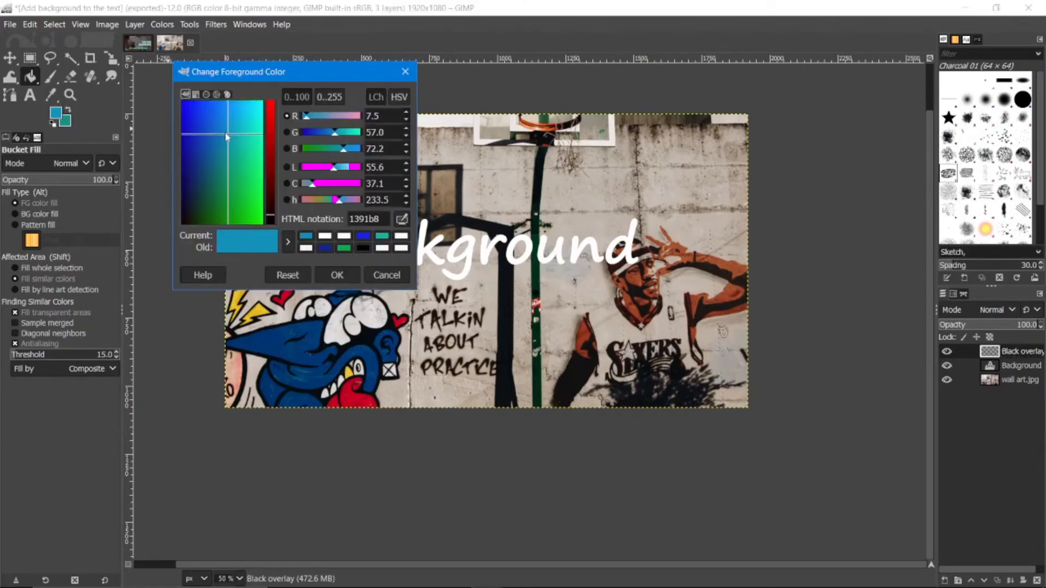
pyautogui.click(381, 236)
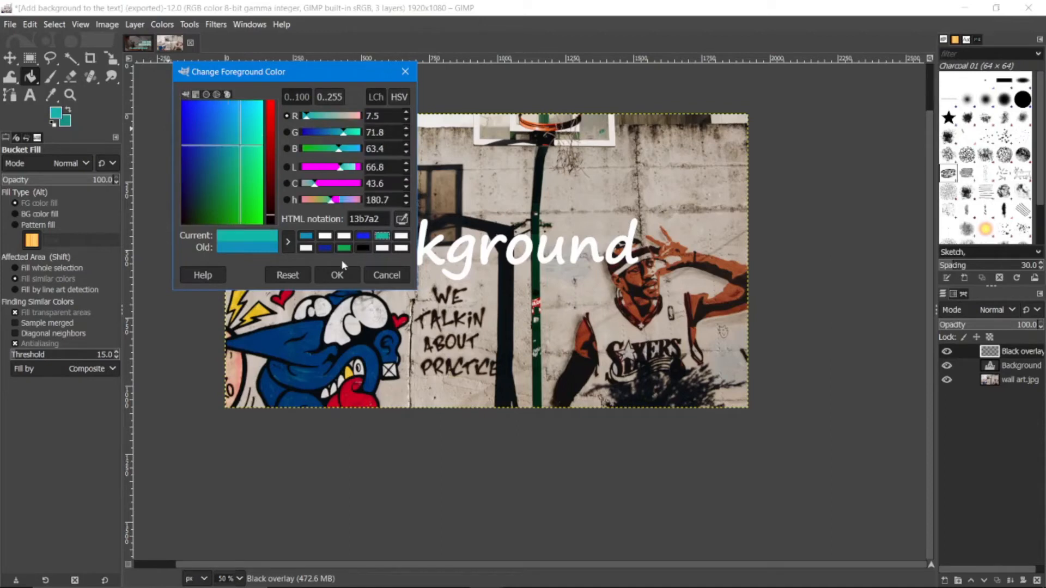
pyautogui.moveTo(241, 149); pyautogui.dragTo(242, 140)
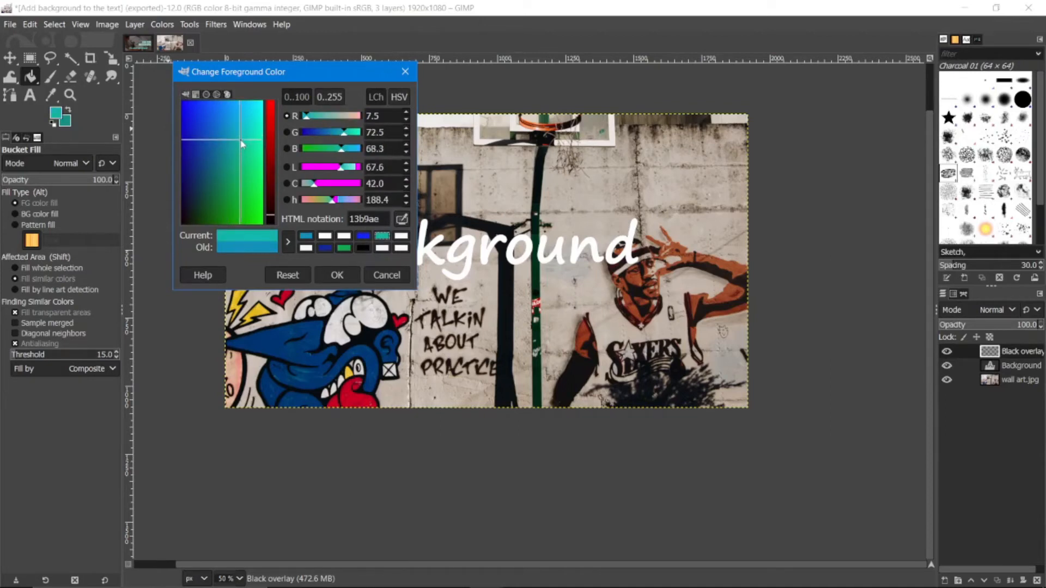
pyautogui.click(338, 275)
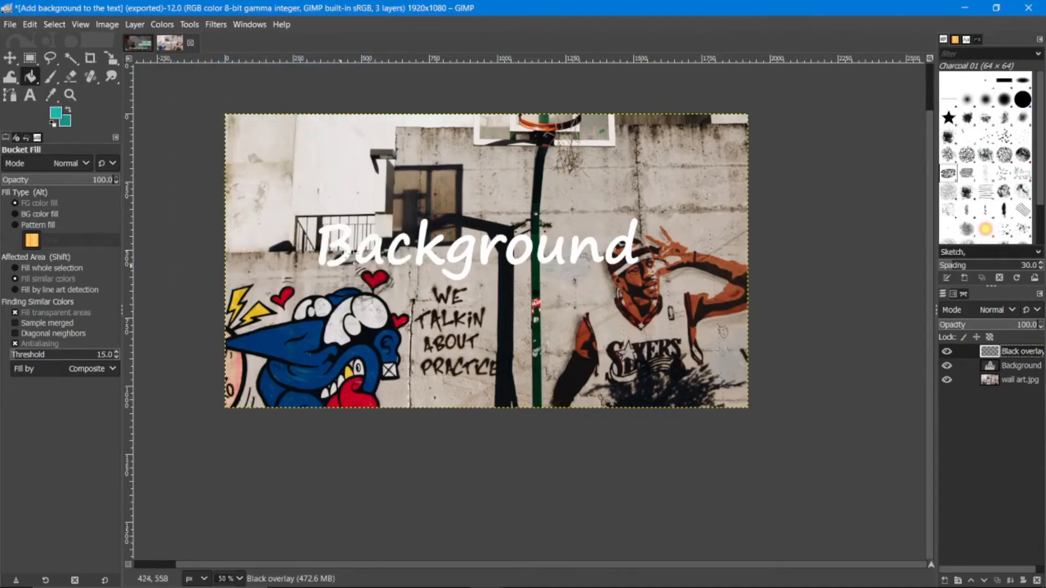
pyautogui.click(429, 125)
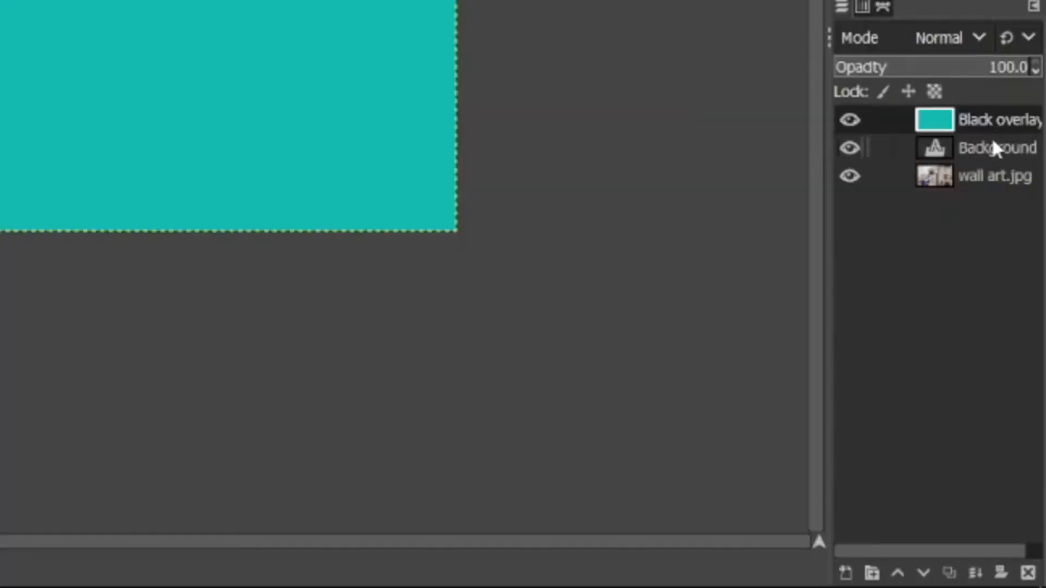
pyautogui.moveTo(993, 144); pyautogui.dragTo(991, 122)
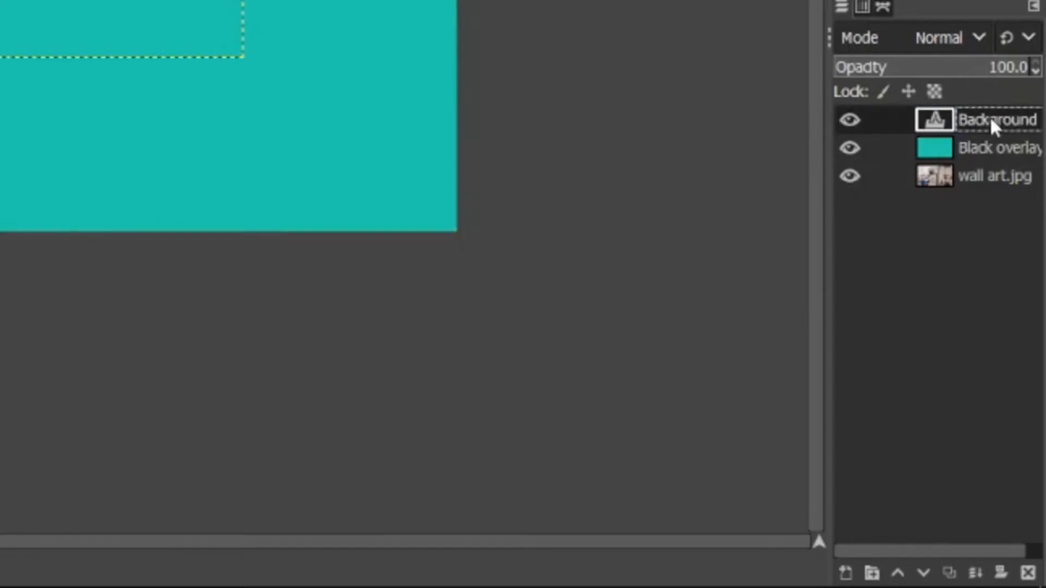
# Step: Crop only the turquoise layer to about 672 × 330 px at position 260, 308, behind the first letters of the text
pyautogui.click(966, 158)
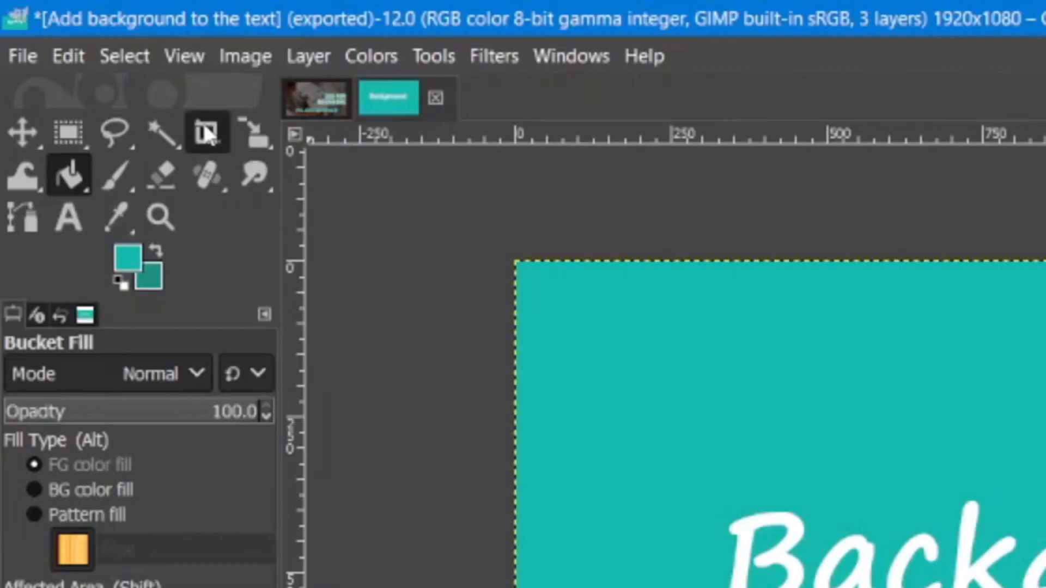
pyautogui.click(91, 58)
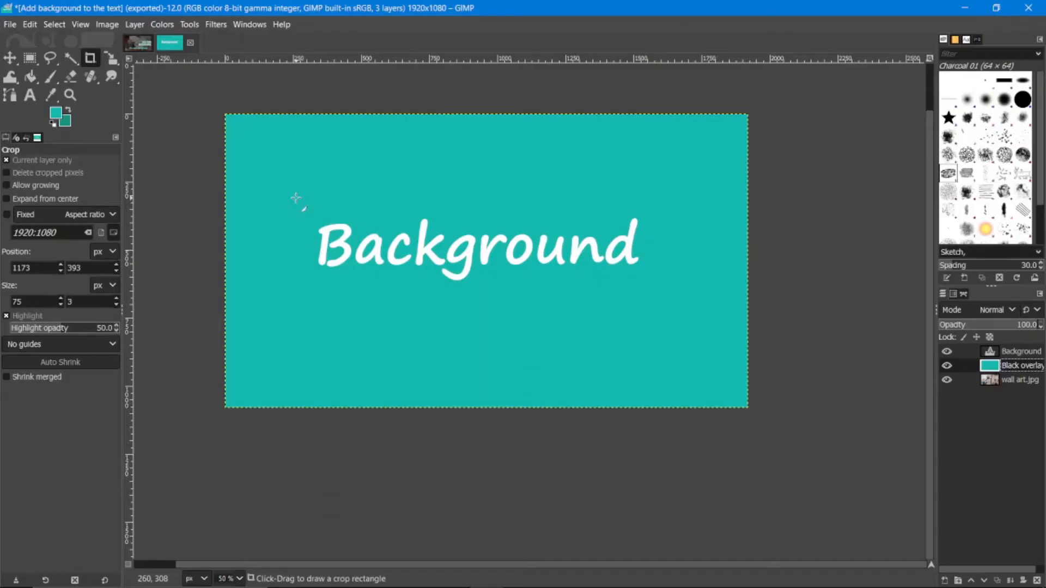
pyautogui.moveTo(677, 455); pyautogui.dragTo(1045, 587)
pyautogui.moveTo(480, 293)
pyautogui.mouseDown()
pyautogui.moveTo(621, 283)
pyautogui.moveTo(659, 295)
pyautogui.moveTo(484, 300)
pyautogui.moveTo(476, 291)
pyautogui.mouseUp()
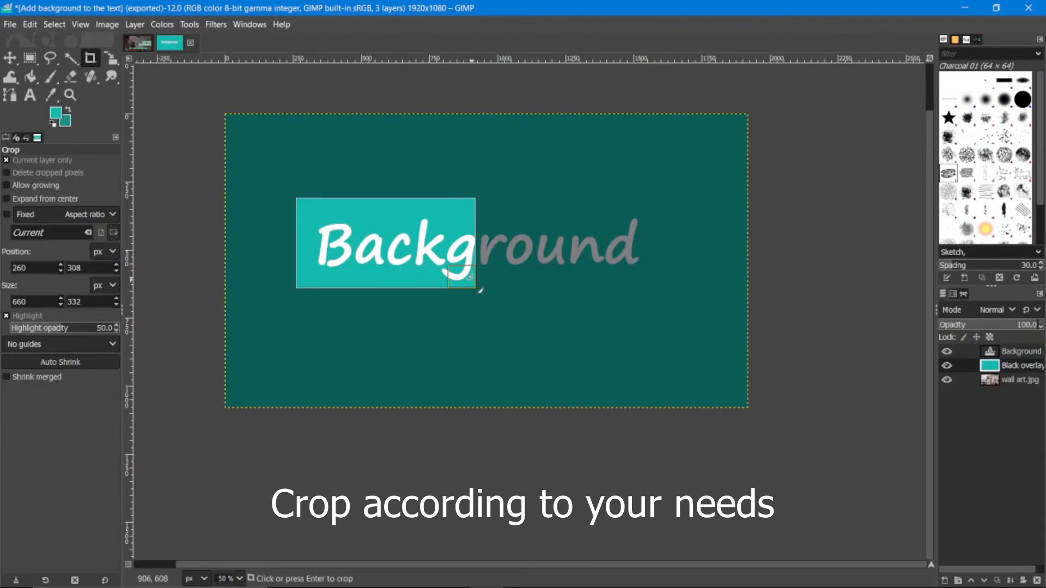
pyautogui.moveTo(463, 276); pyautogui.dragTo(467, 277)
pyautogui.press('Return')
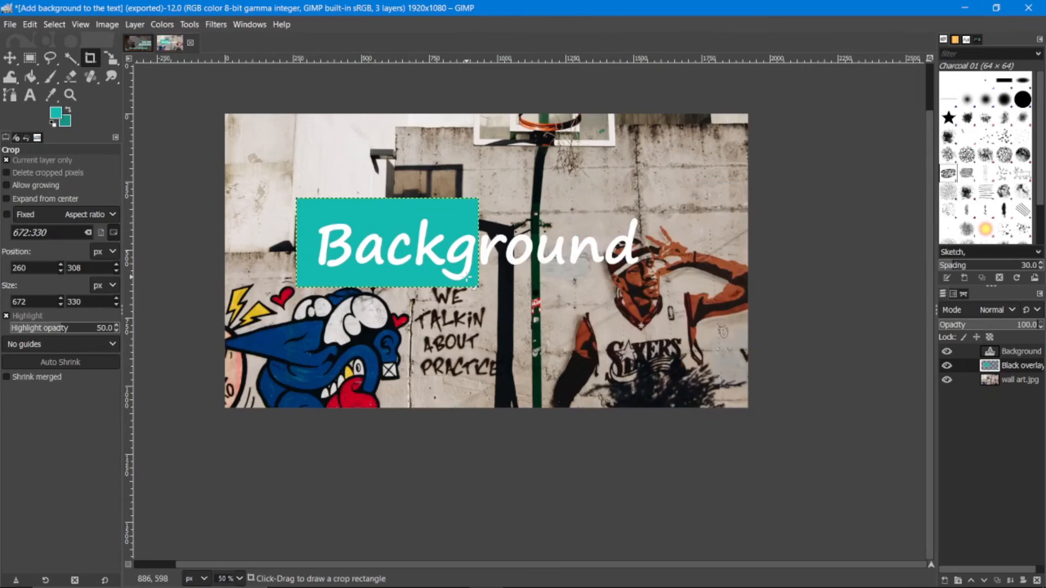
pyautogui.click(515, 268)
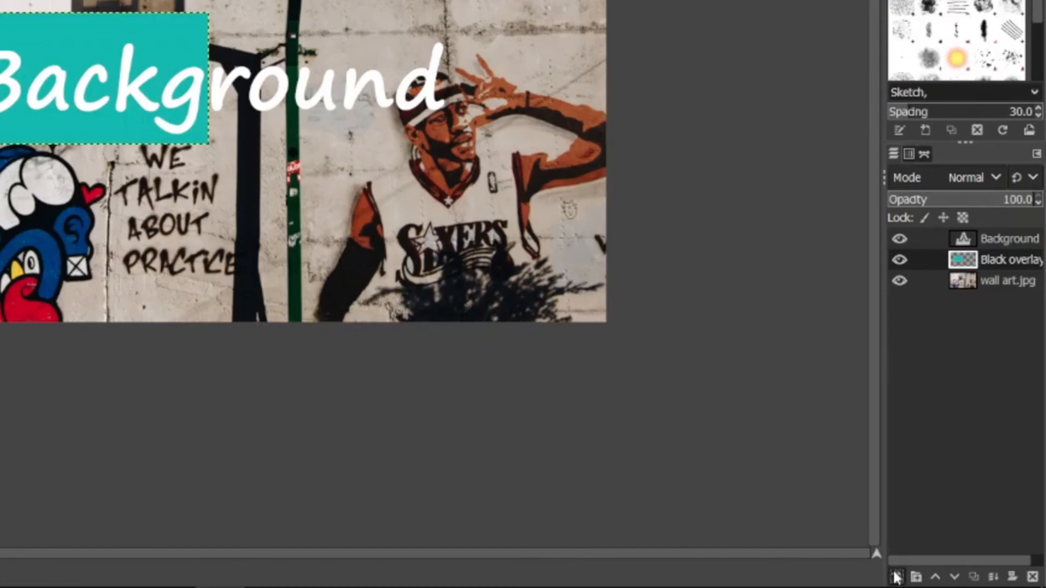
# Step: Add another transparent 1920 × 1080 px layer beneath the text and bucket-fill it with a strong blue
pyautogui.click(895, 575)
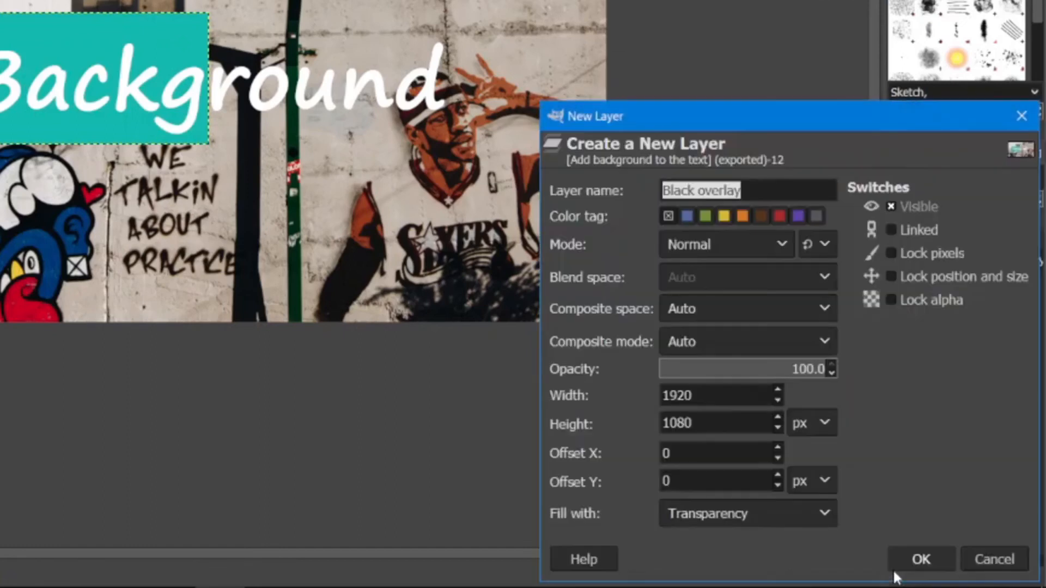
pyautogui.click(917, 560)
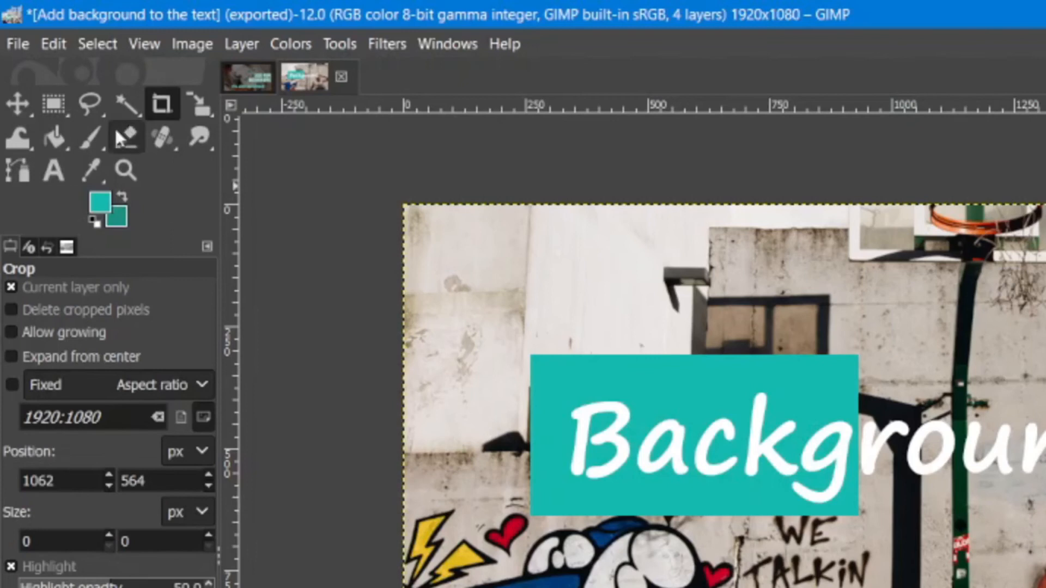
pyautogui.click(46, 147)
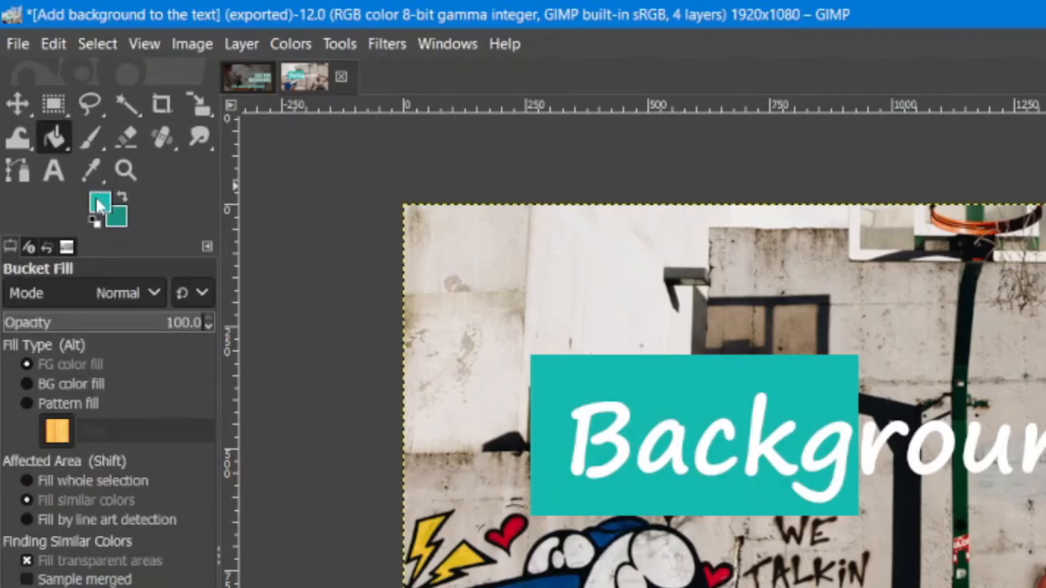
pyautogui.click(98, 206)
pyautogui.moveTo(431, 250); pyautogui.dragTo(362, 213)
pyautogui.click(602, 490)
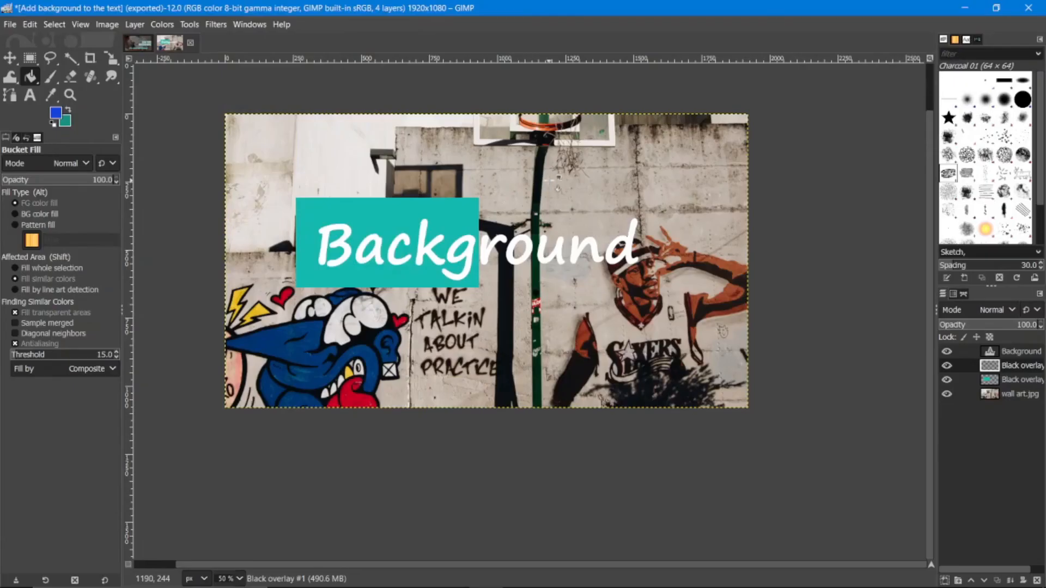
pyautogui.click(984, 324)
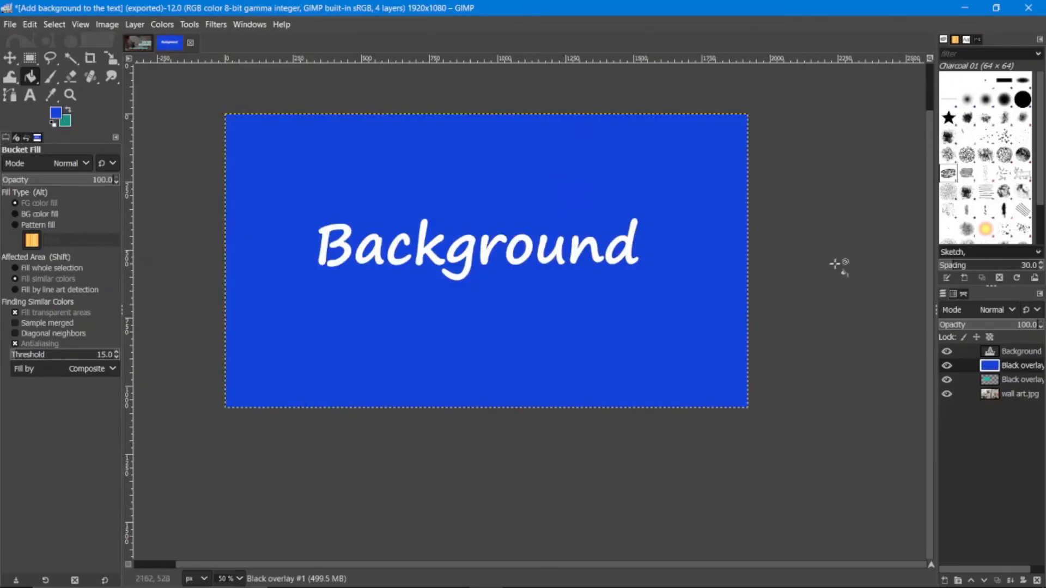
# Step: Move the blue layer below the turquoise one and crop it to about 1554 × 544 px at position 206, 206
pyautogui.moveTo(975, 170); pyautogui.dragTo(981, 207)
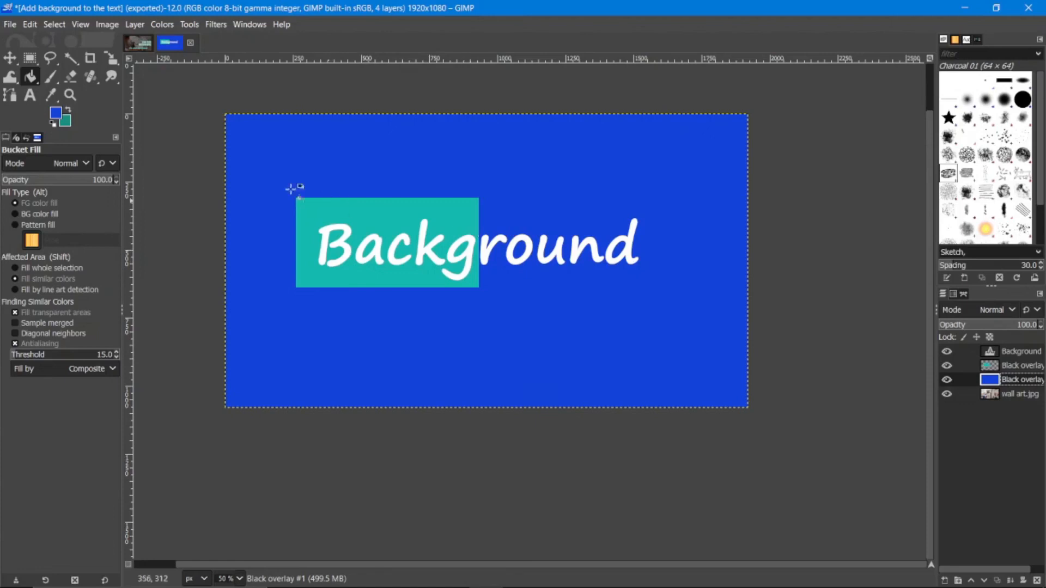
pyautogui.click(89, 62)
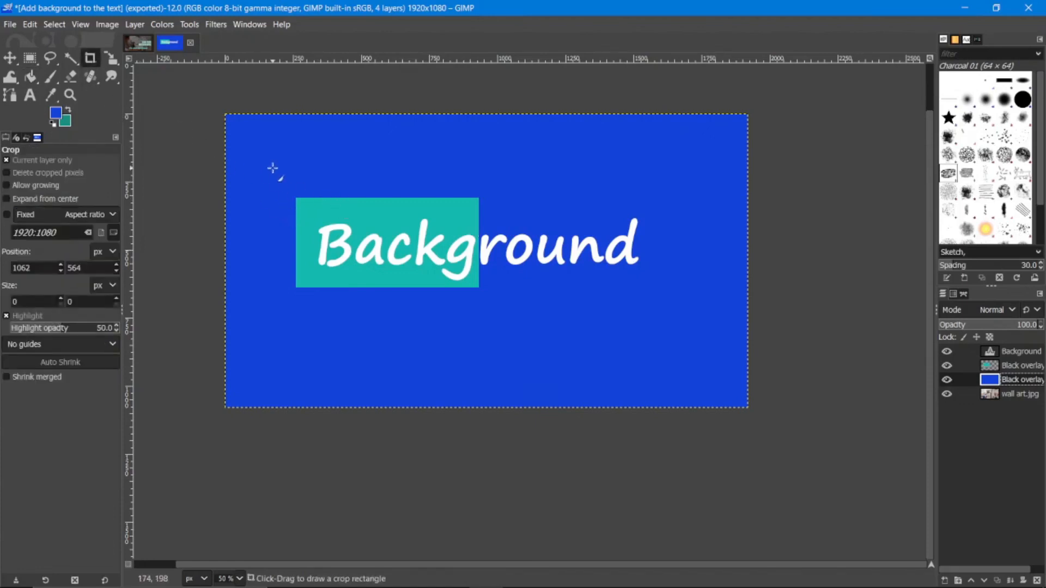
pyautogui.moveTo(272, 168); pyautogui.dragTo(696, 315)
pyautogui.moveTo(552, 201); pyautogui.dragTo(559, 200)
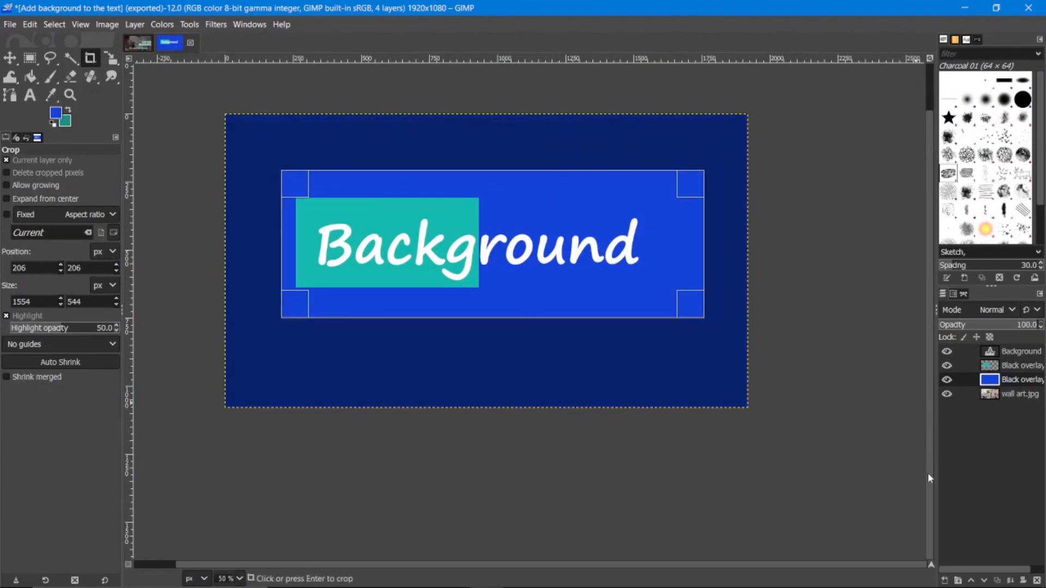
pyautogui.press('Return')
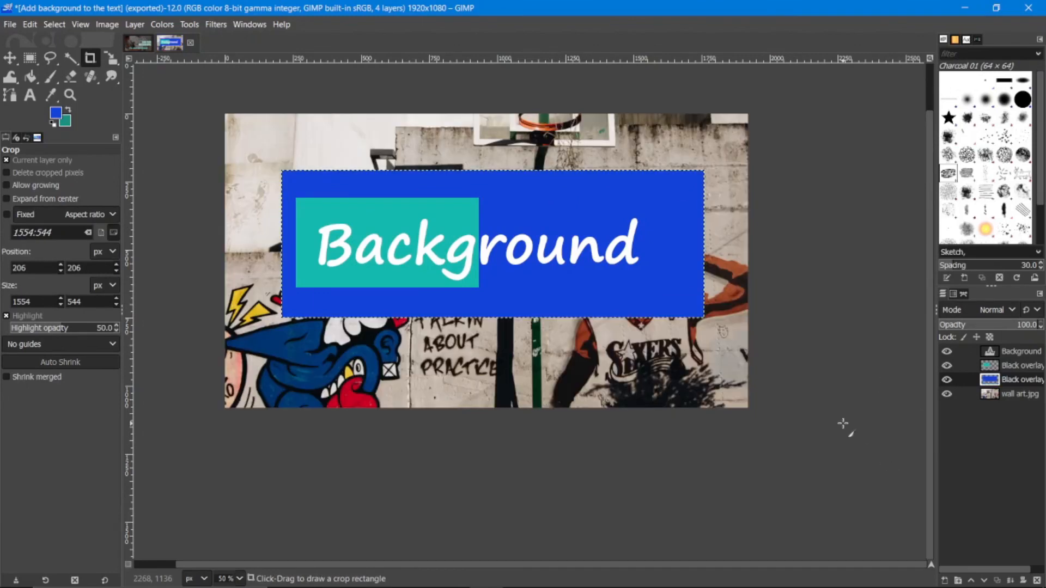